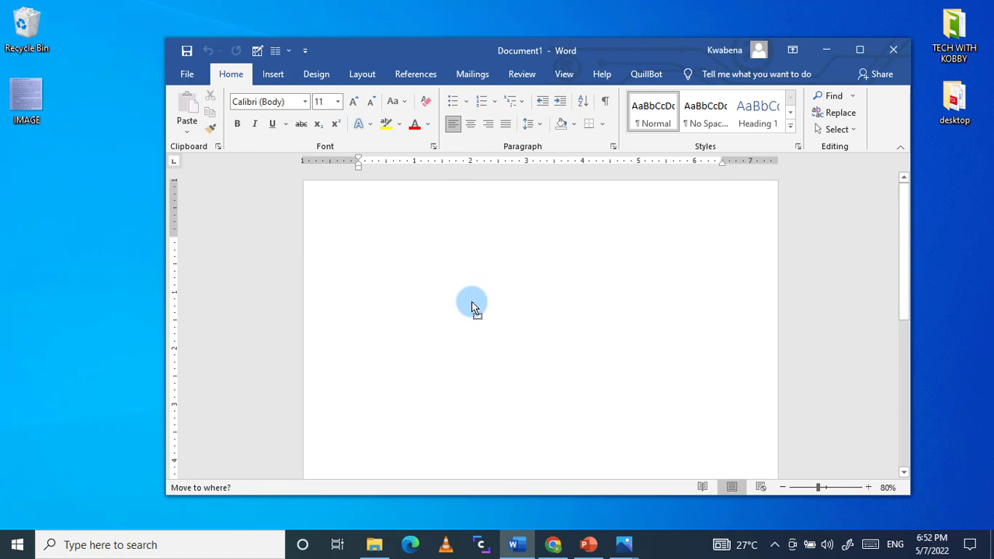
Step: Insert the desktop file IMAGE into the blank Word document and maximize the document window
{"action": "left_click_drag", "start_coordinate": [471, 303], "coordinate": [472, 303]}
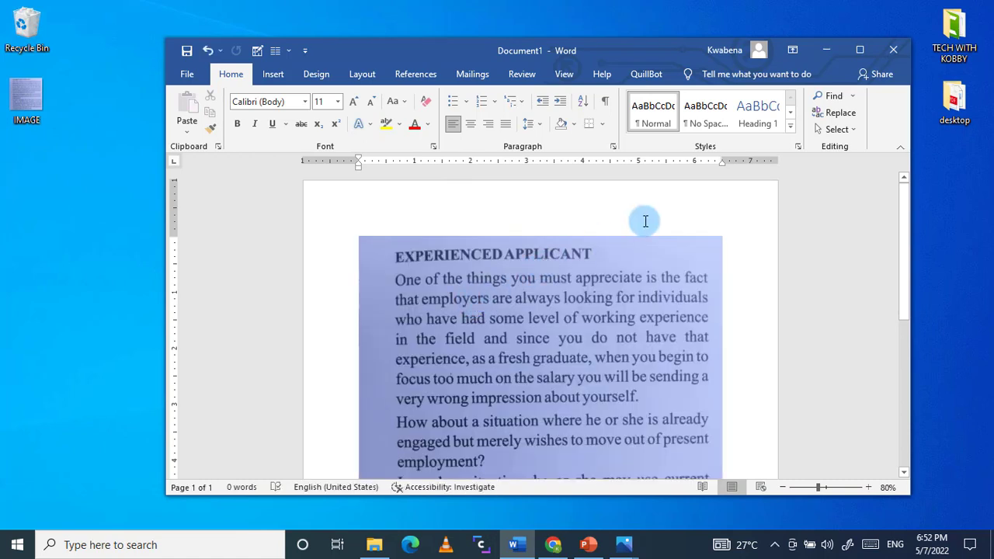
{"action": "left_click", "coordinate": [857, 48]}
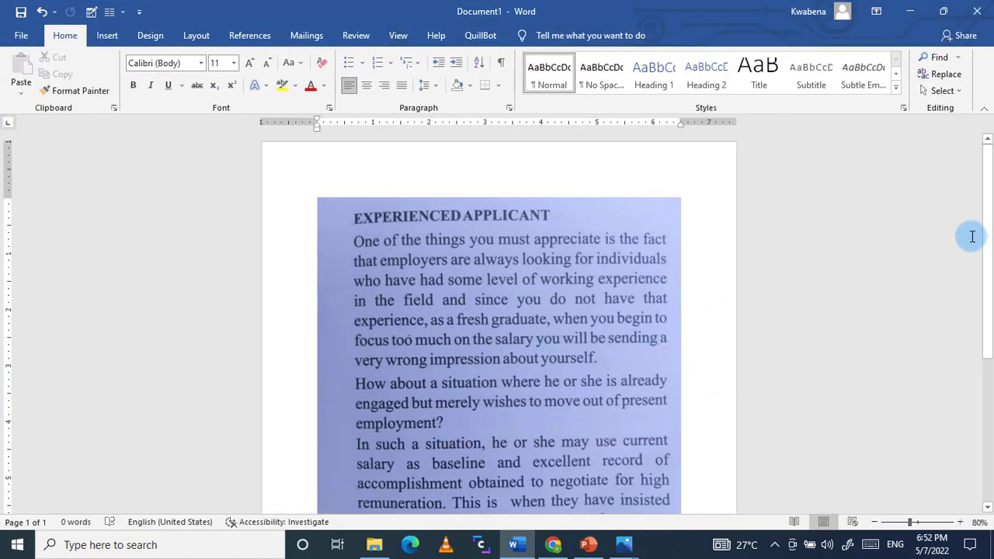
{"action": "left_click_drag", "start_coordinate": [985, 237], "coordinate": [990, 264]}
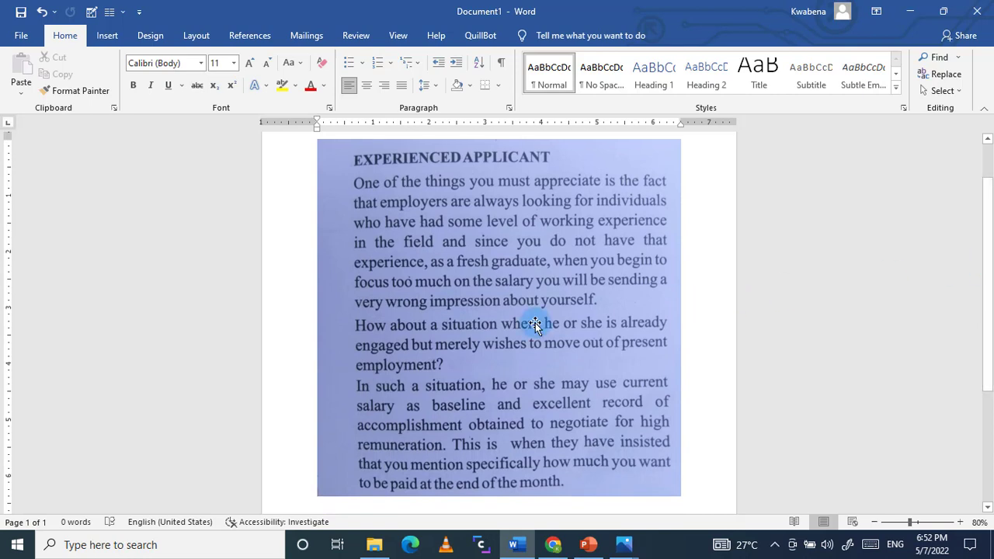
{"action": "right_click", "coordinate": [548, 299]}
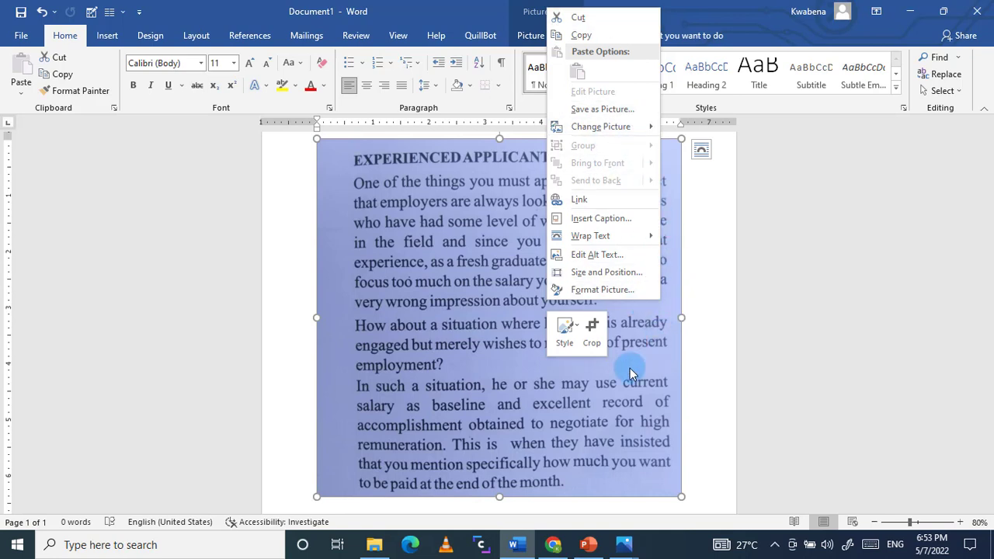
{"action": "left_click", "coordinate": [623, 430]}
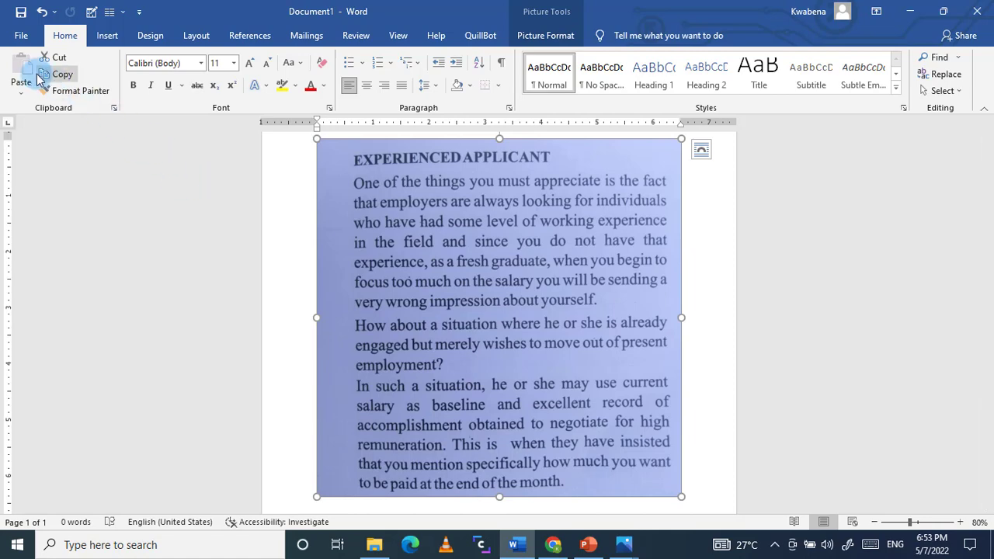
Step: Start saving a copy of the document in the Desktop folder under the file name "Convert to text"
{"action": "left_click", "coordinate": [21, 39]}
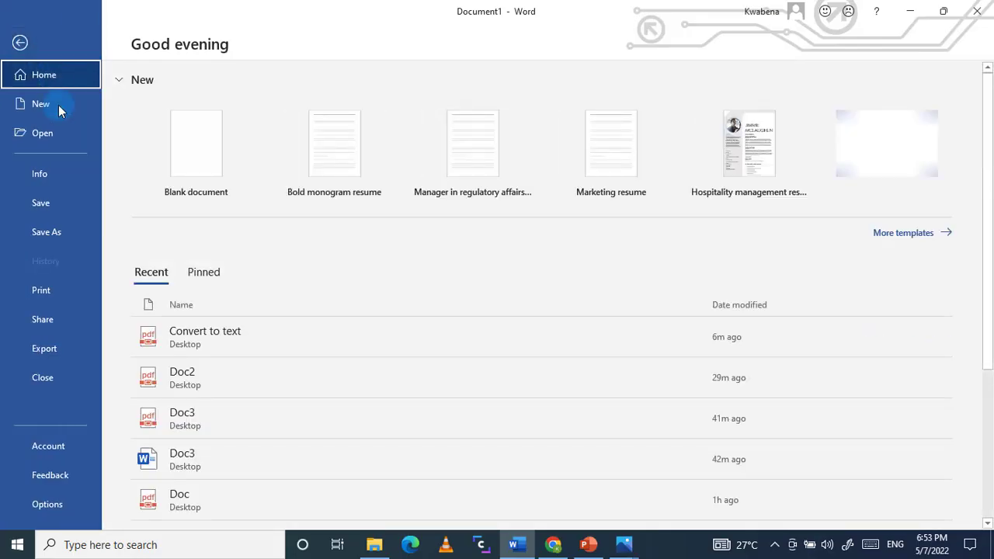
{"action": "left_click", "coordinate": [60, 229]}
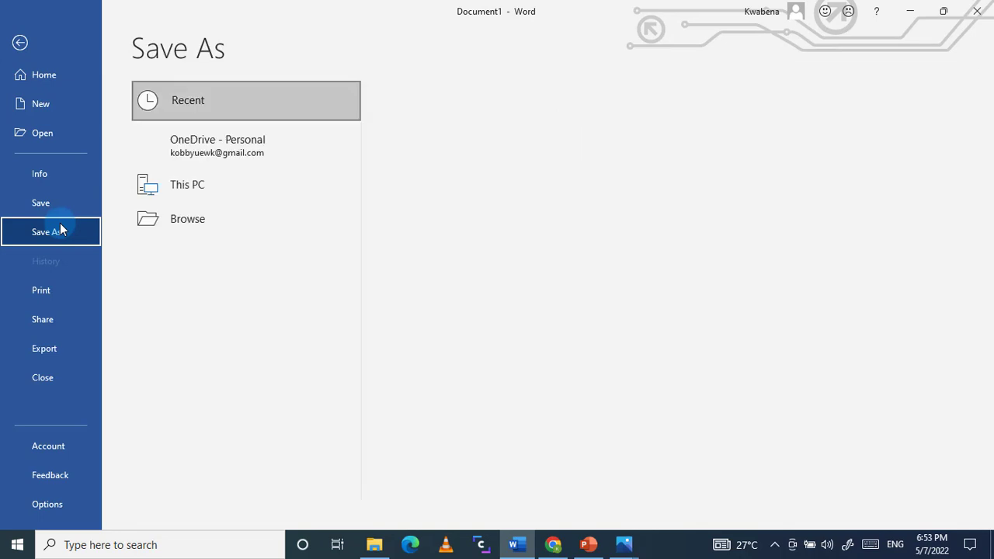
{"action": "left_click", "coordinate": [407, 206]}
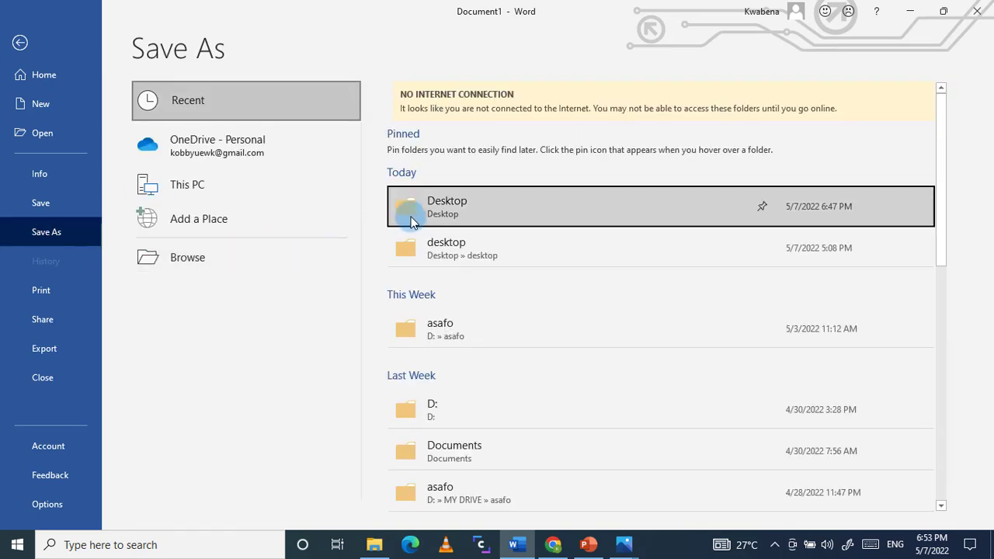
{"action": "left_click", "coordinate": [87, 124]}
{"action": "left_click", "coordinate": [127, 249]}
{"action": "type", "text": "C"}
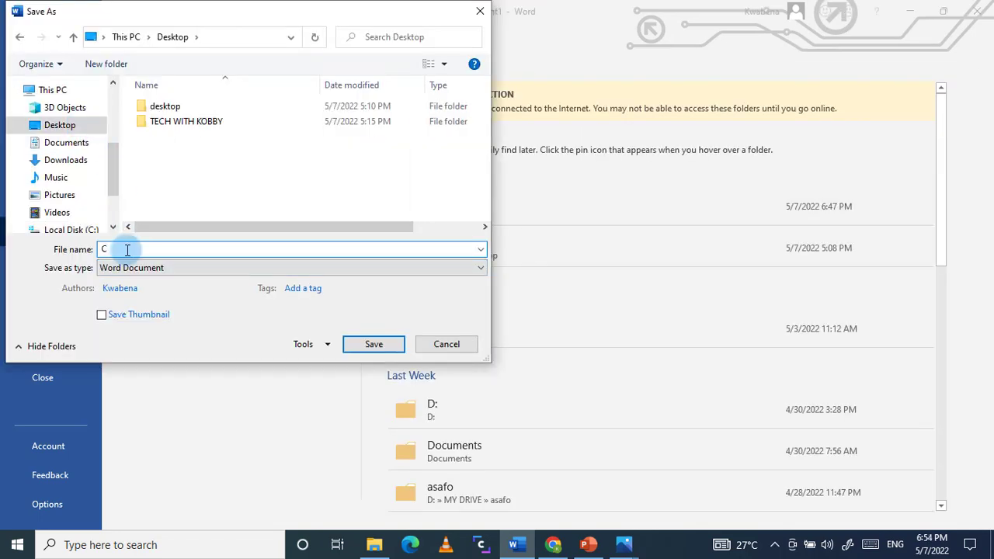
{"action": "type", "text": "onvert to text"}
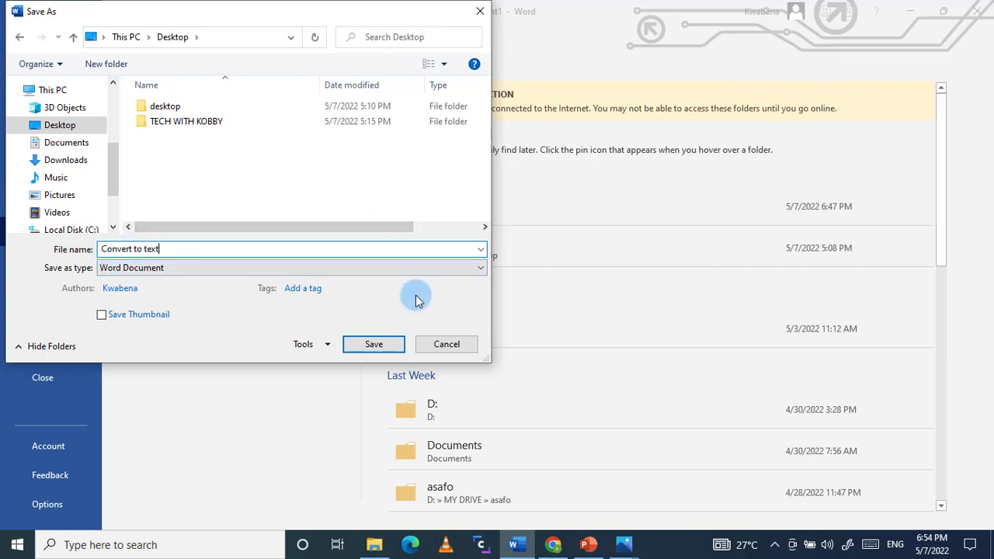
Step: Save the file in PDF format, then minimize the window showing the published PDF
{"action": "left_click", "coordinate": [334, 278]}
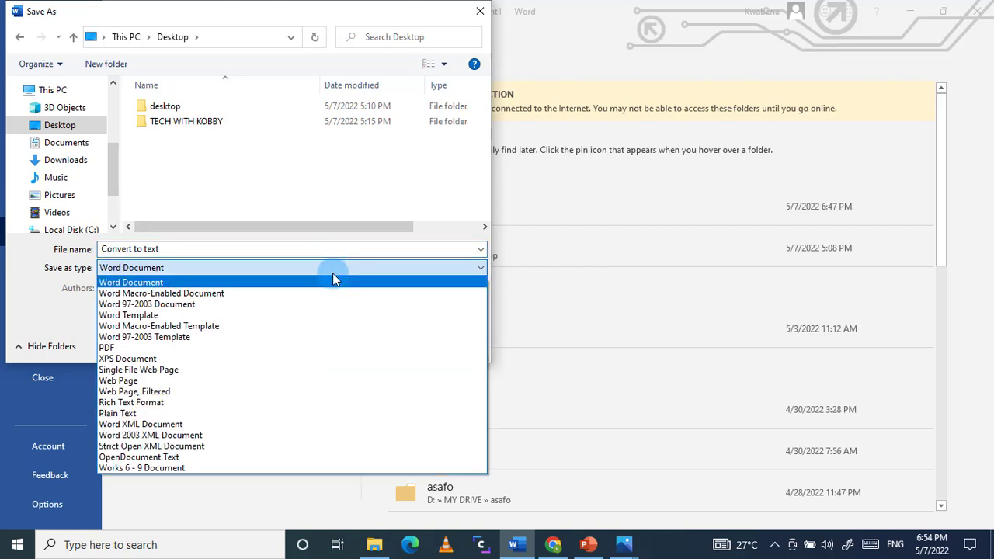
{"action": "left_click", "coordinate": [231, 358]}
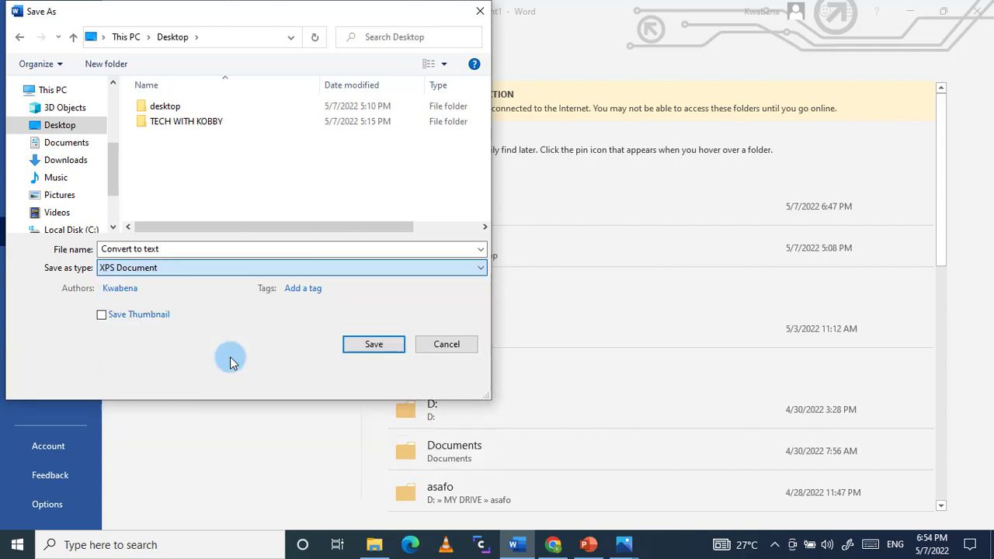
{"action": "left_click", "coordinate": [222, 267]}
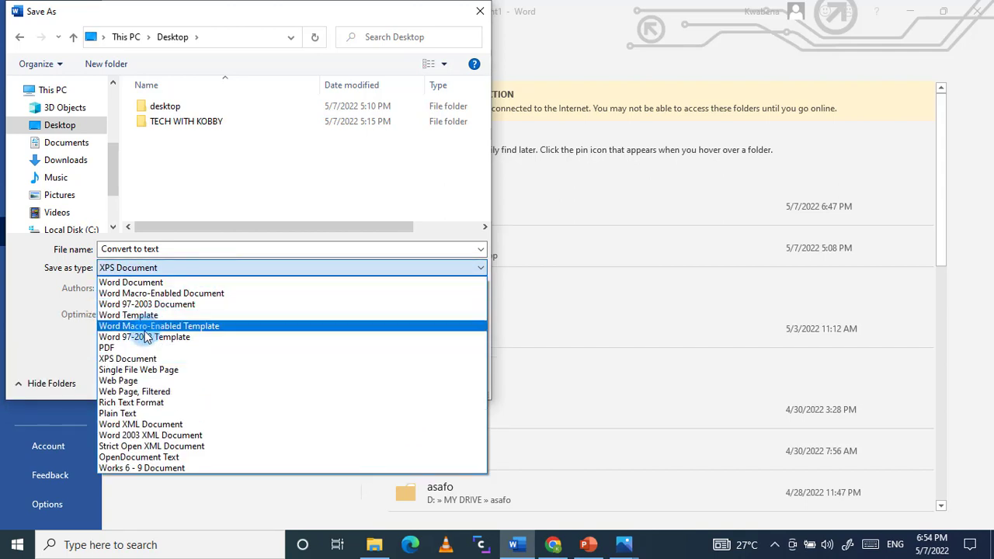
{"action": "left_click", "coordinate": [128, 348]}
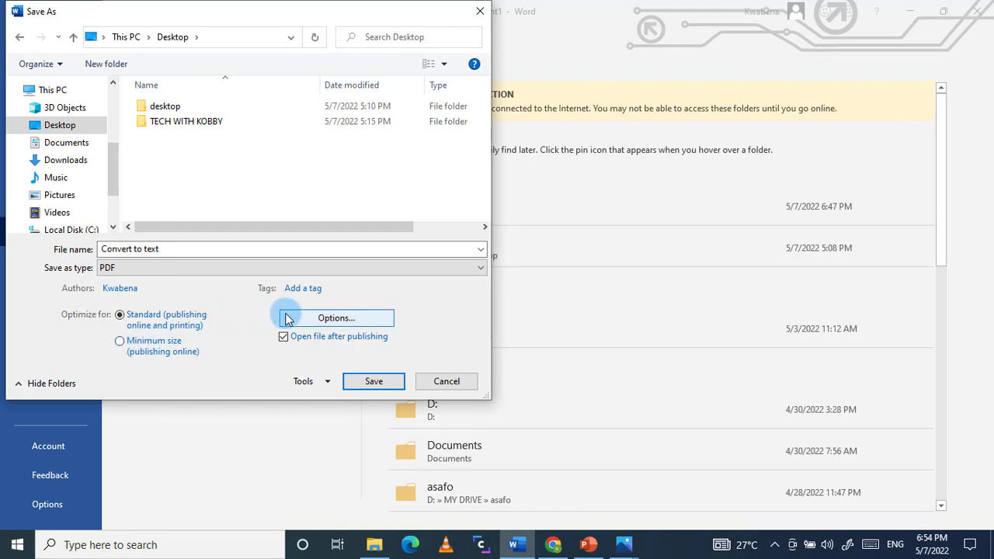
{"action": "left_click", "coordinate": [373, 383]}
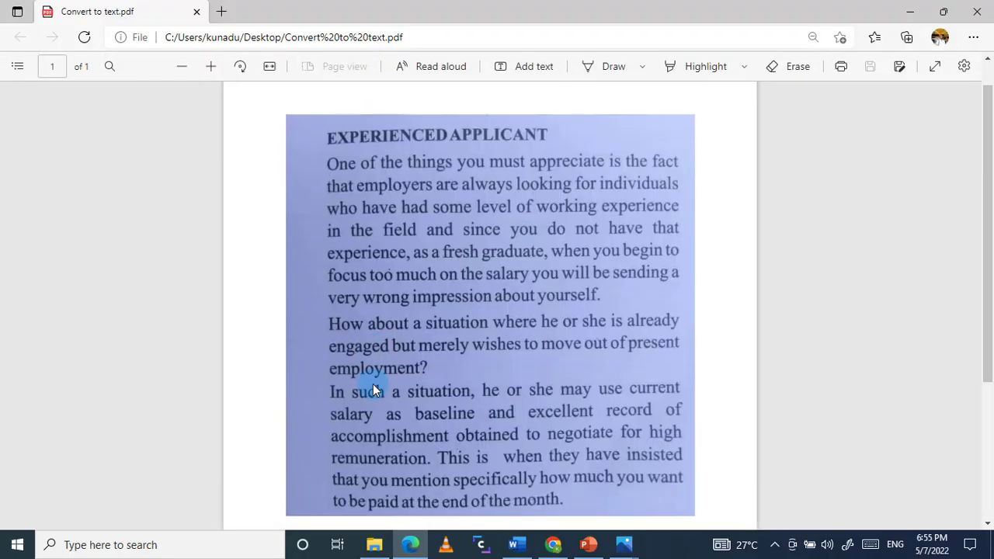
{"action": "left_click_drag", "start_coordinate": [991, 292], "coordinate": [991, 300]}
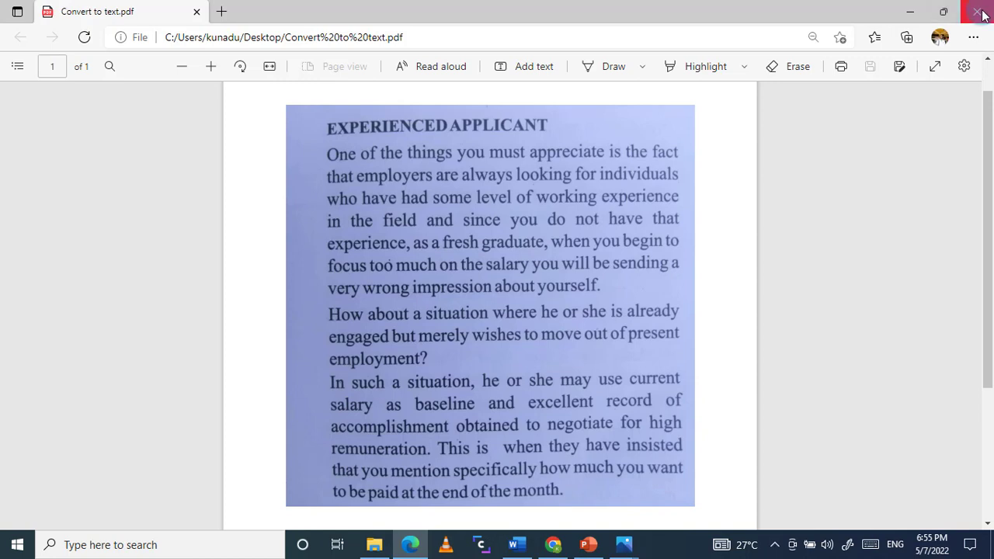
{"action": "left_click", "coordinate": [914, 11]}
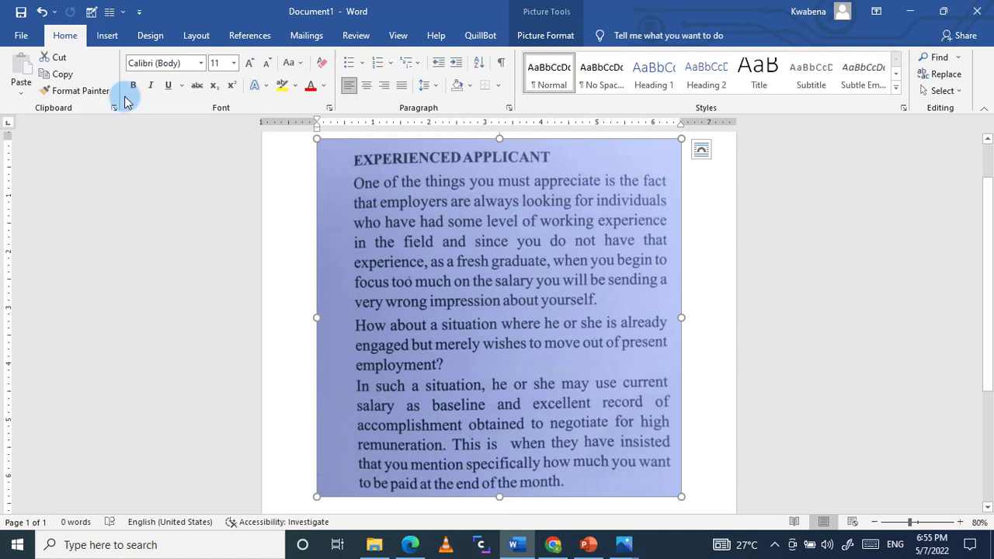
Step: Open the PDF "Convert to text" from the Desktop in Word and accept its conversion to an editable document
{"action": "left_click", "coordinate": [19, 36]}
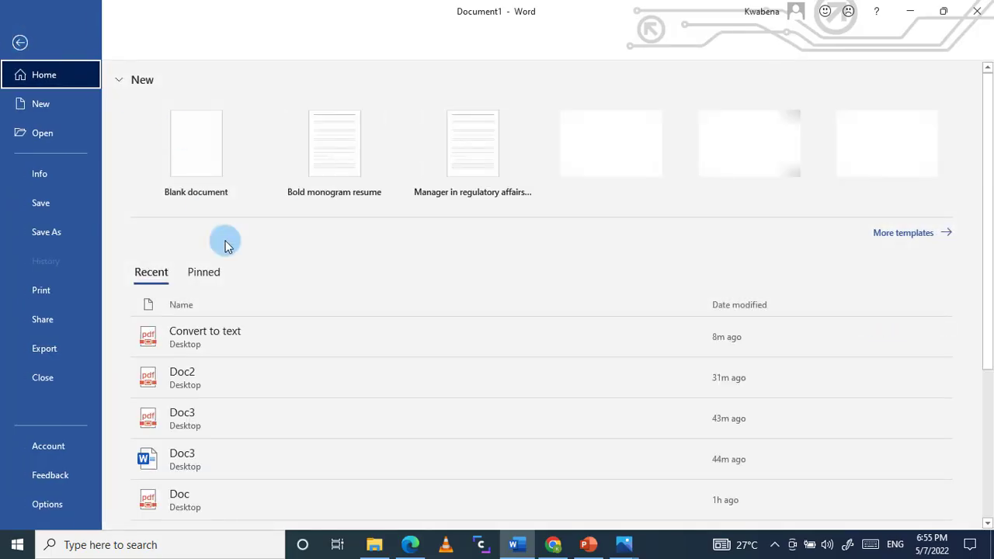
{"action": "left_click", "coordinate": [63, 134]}
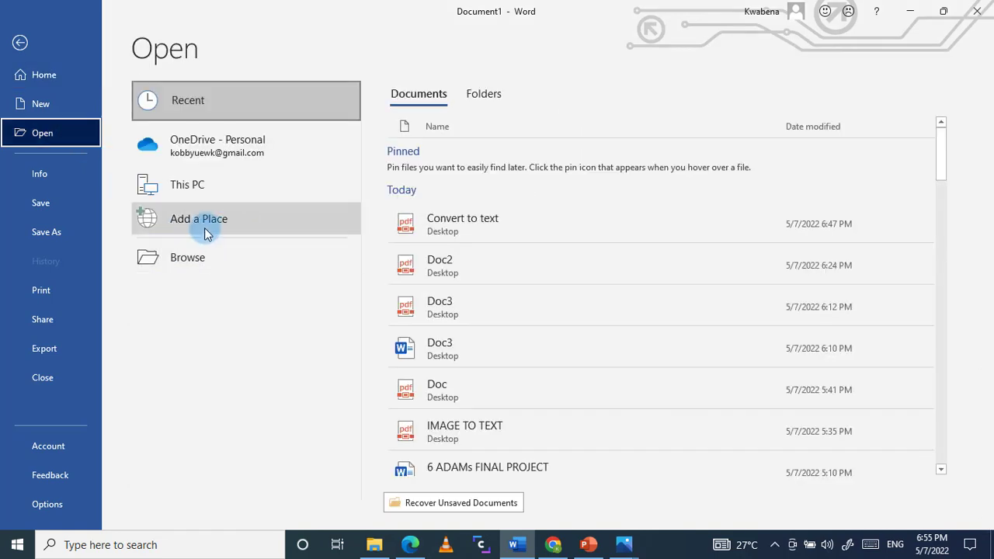
{"action": "left_click", "coordinate": [189, 261]}
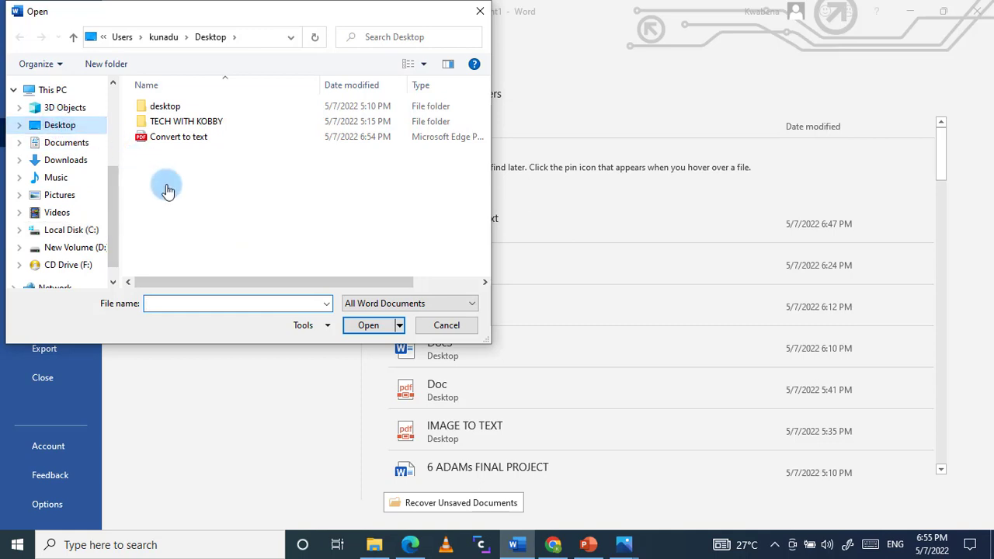
{"action": "left_click", "coordinate": [200, 137]}
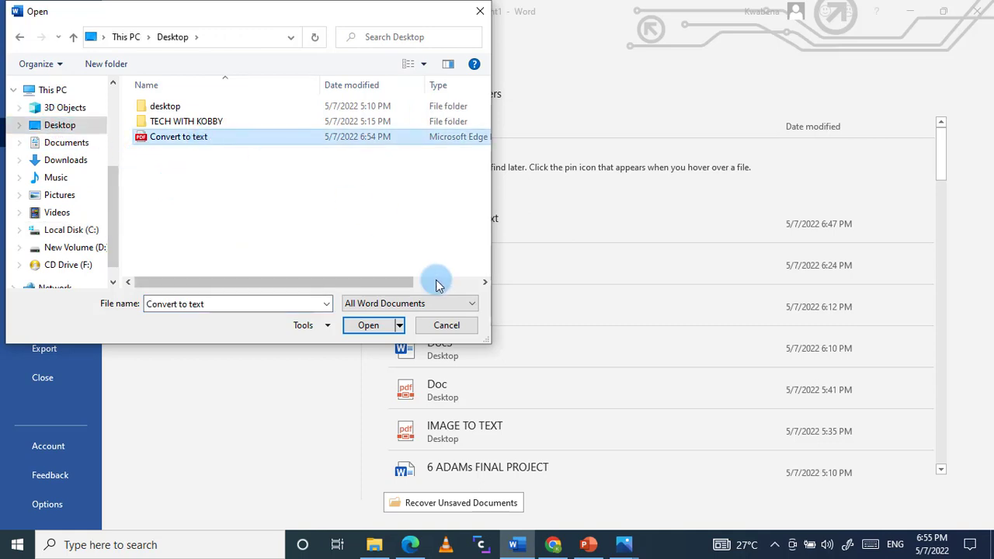
{"action": "left_click", "coordinate": [364, 324]}
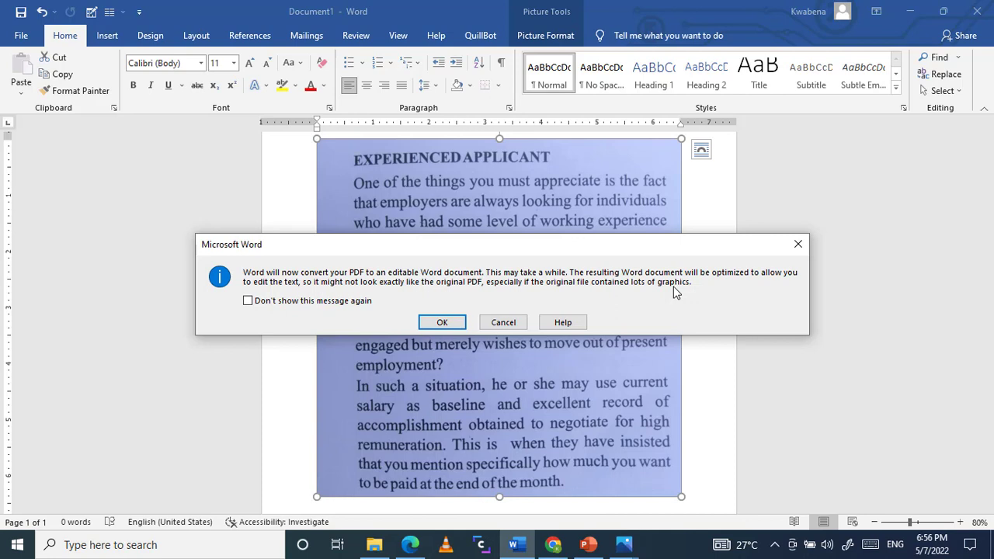
{"action": "left_click", "coordinate": [457, 321]}
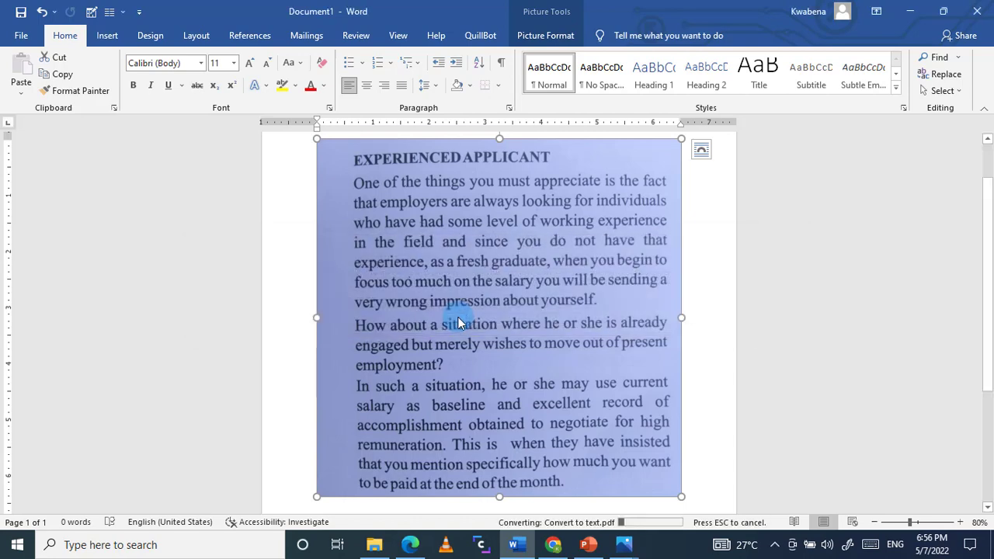
Step: Add the sentence "Hey we did a good job." after "yourself." at the end of the first paragraph
{"action": "left_click", "coordinate": [418, 290]}
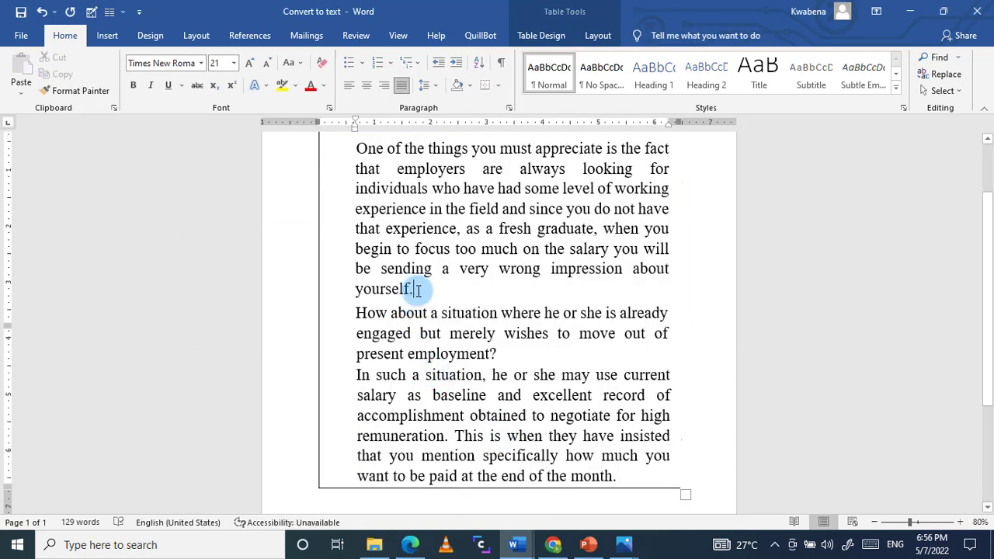
{"action": "type", "text": "H"}
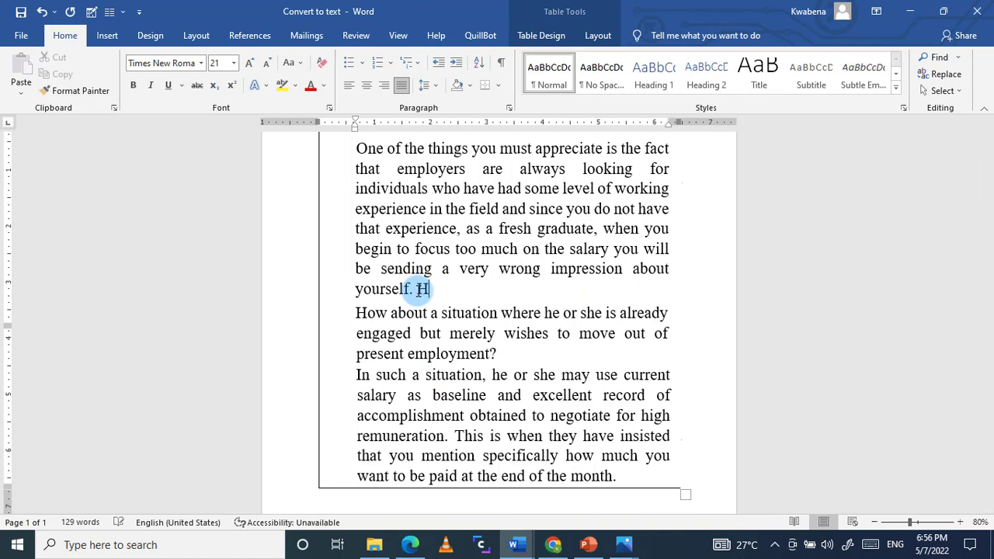
{"action": "type", "text": "ey we did a"}
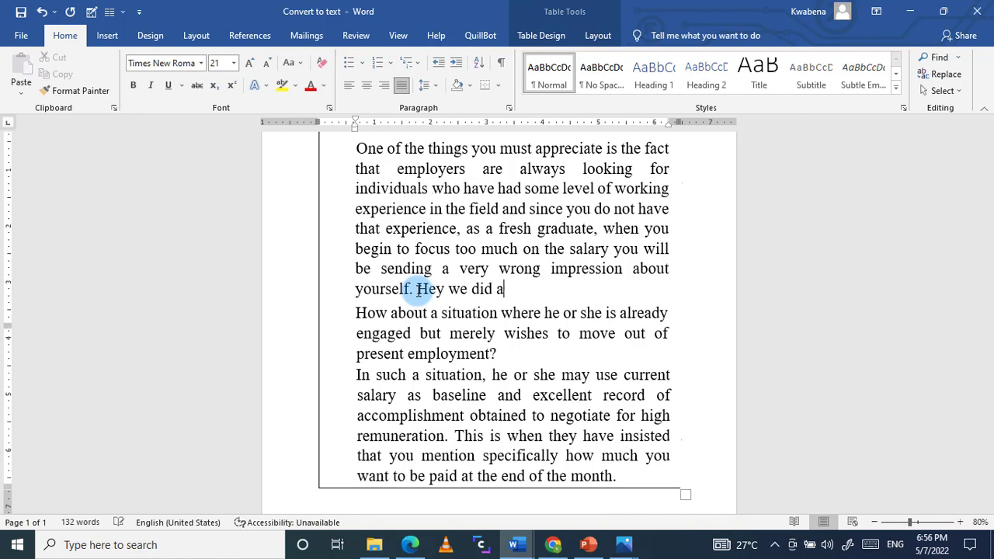
{"action": "type", "text": " good job."}
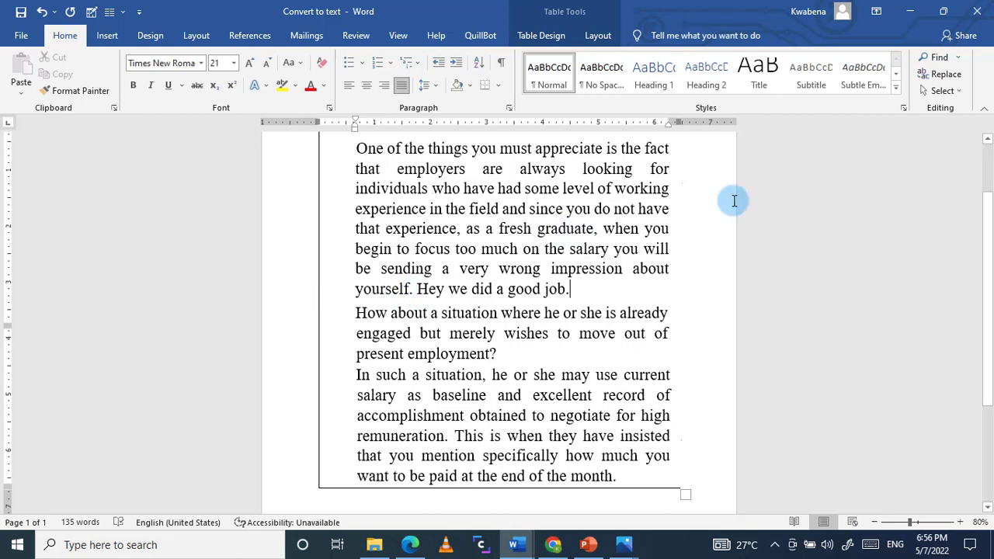
Step: Restore the Word window to a smaller size and compare the converted text with the original IMAGE.jpg beside it
{"action": "left_click", "coordinate": [943, 11]}
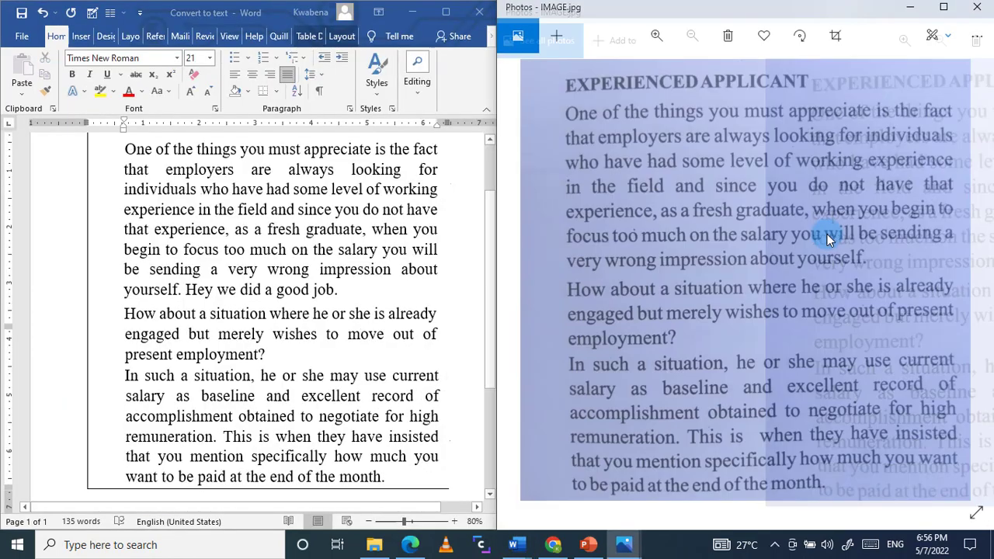
{"action": "left_click", "coordinate": [493, 251]}
{"action": "left_click_drag", "start_coordinate": [486, 206], "coordinate": [490, 191]}
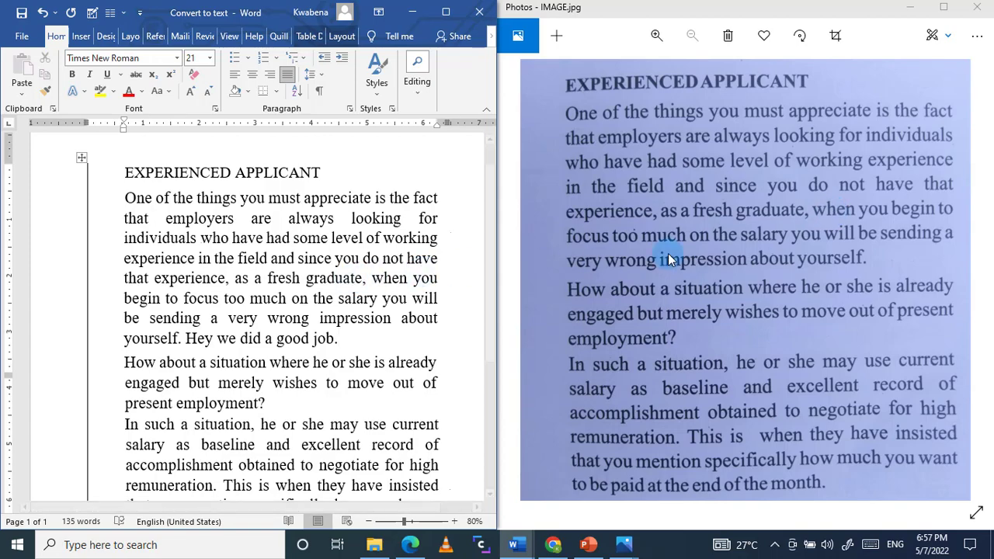
{"action": "scroll", "coordinate": [494, 266], "scroll_direction": "down", "scroll_amount": 1}
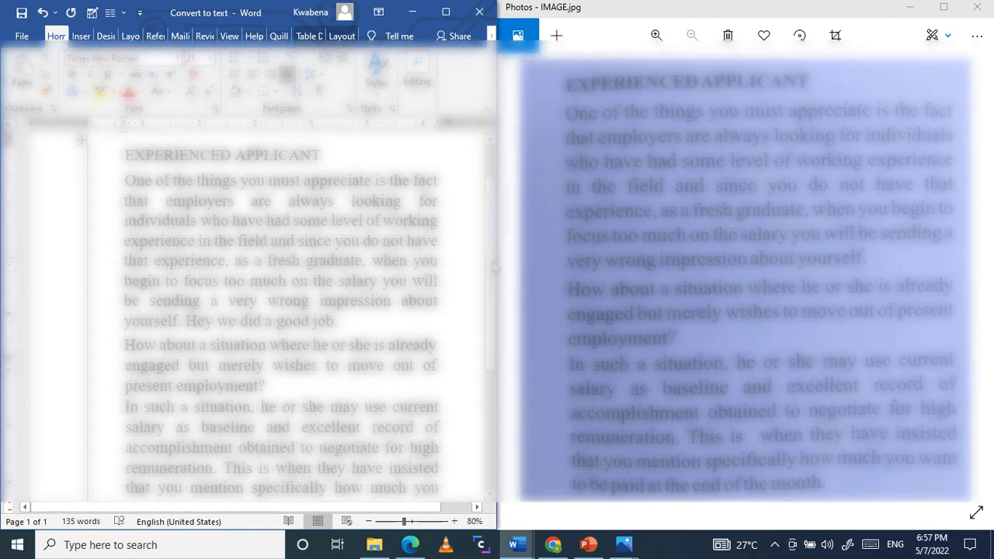